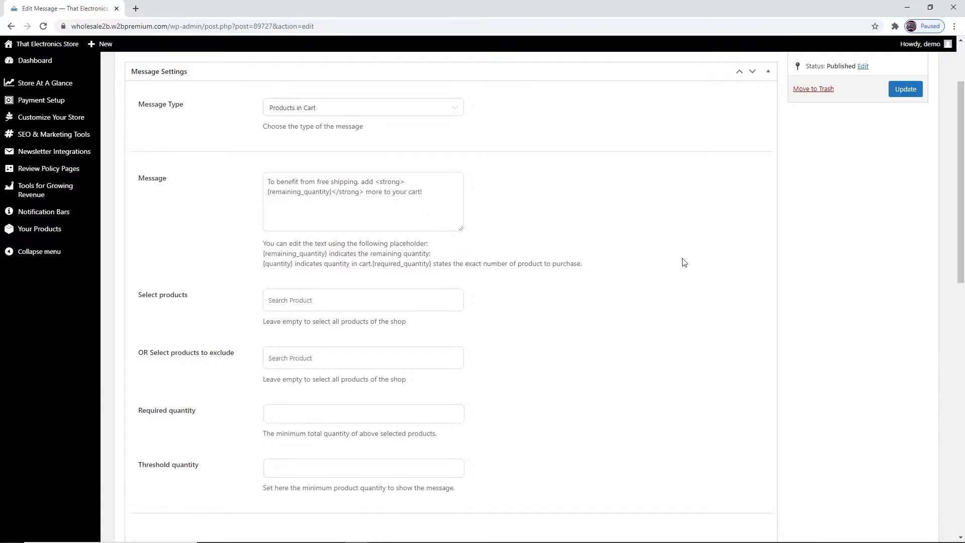
# Switch the message type to Simple Message, then to Minimum Amount.
pyautogui.click(453, 114)
pyautogui.click(435, 149)
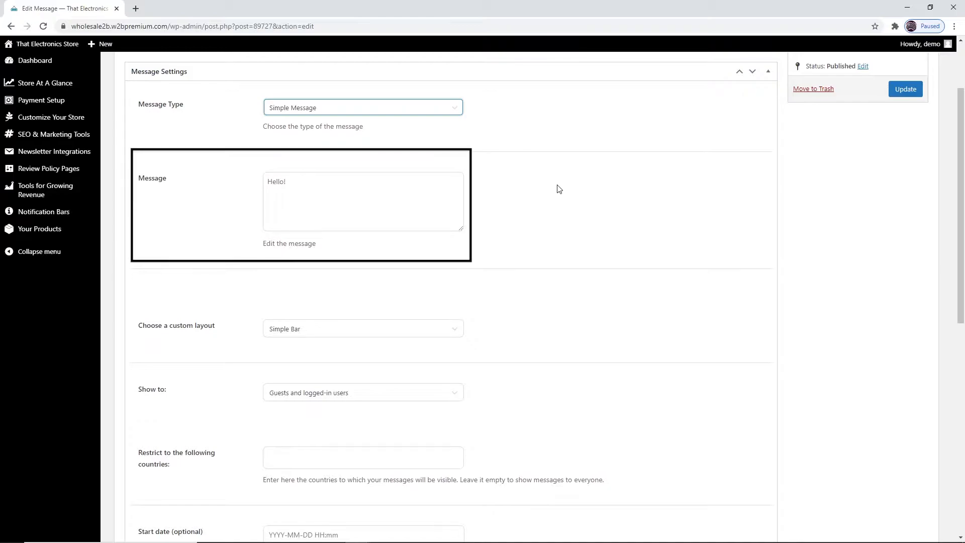
pyautogui.click(448, 107)
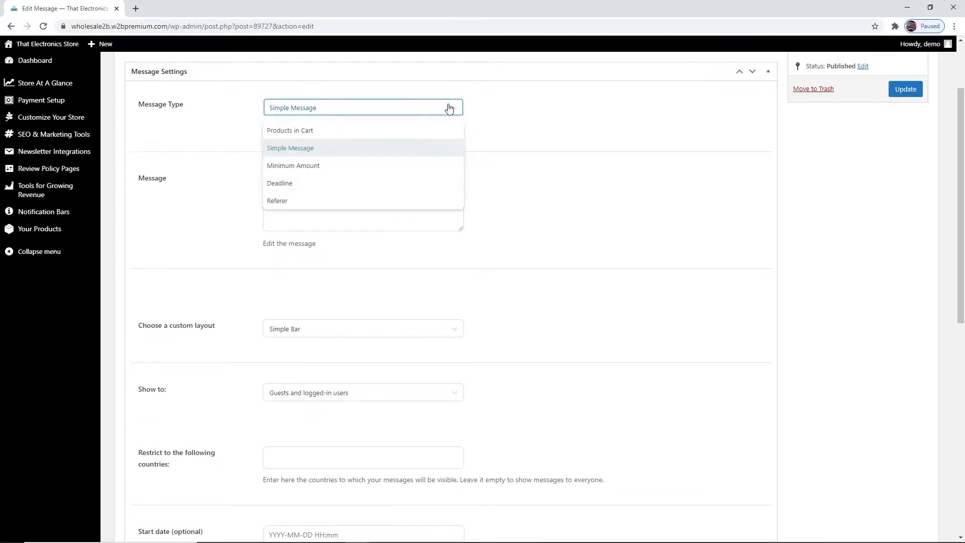
pyautogui.click(446, 168)
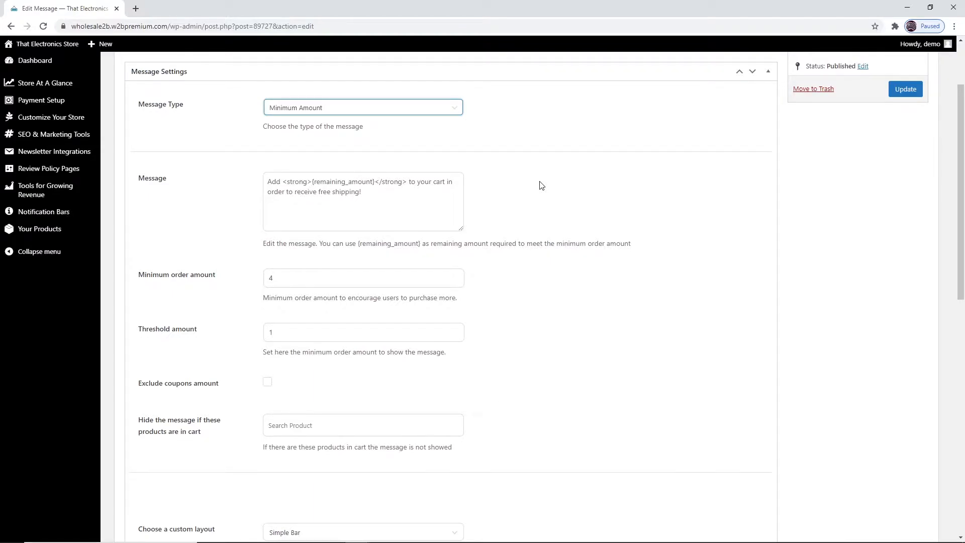
# Switch the message type to Deadline, then to Referer.
pyautogui.click(458, 112)
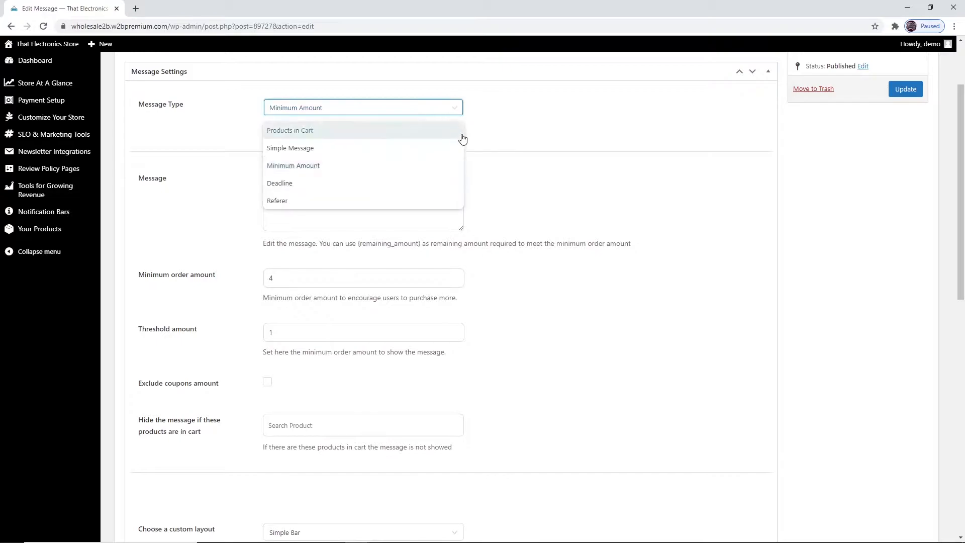
pyautogui.click(440, 188)
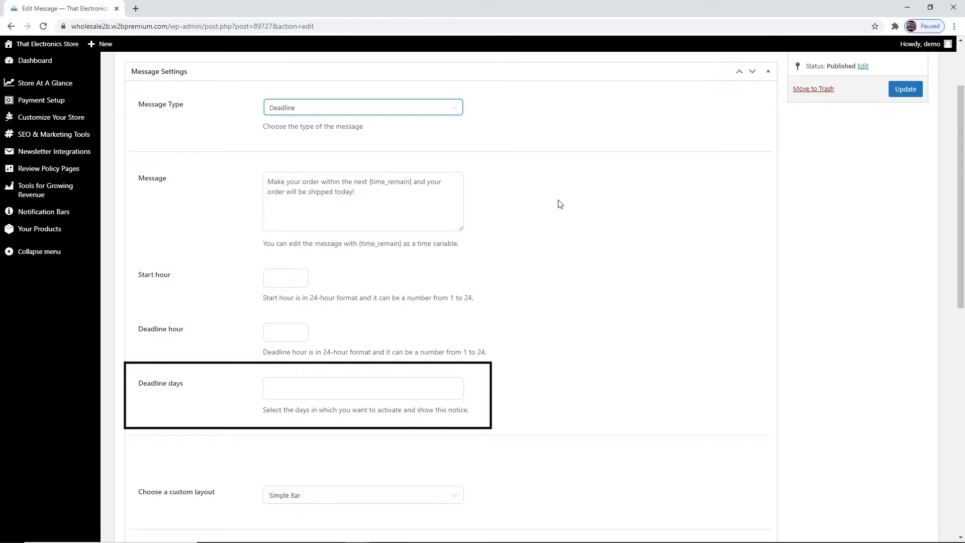
pyautogui.click(450, 112)
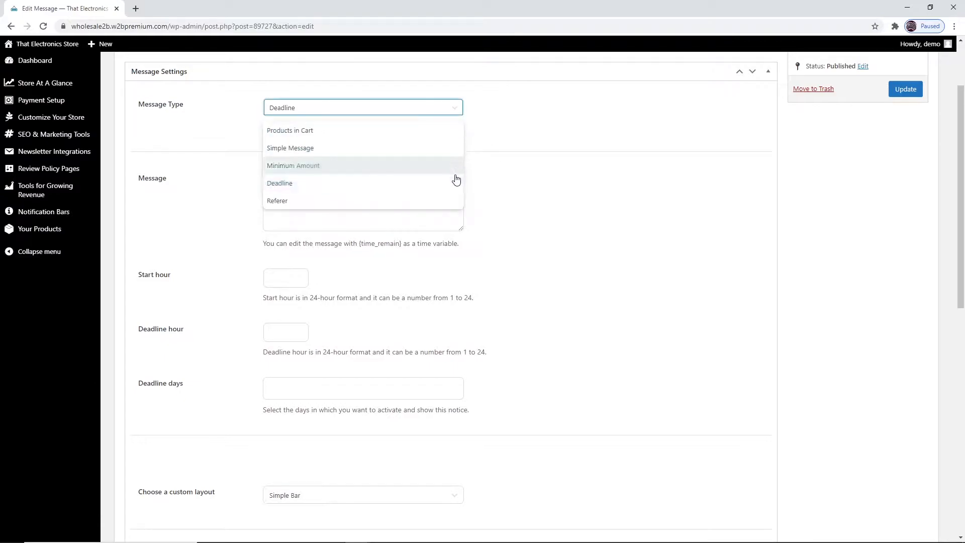
pyautogui.click(444, 202)
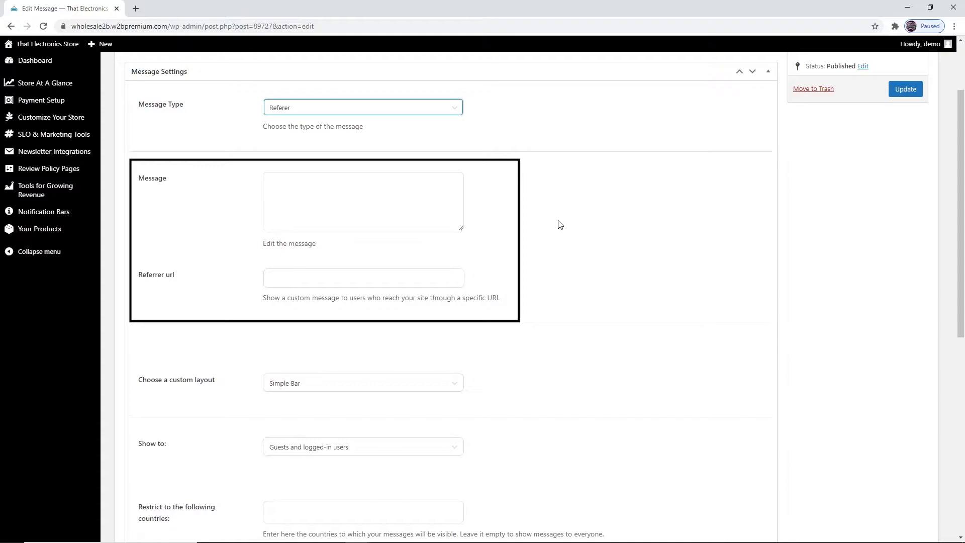
# Open the custom layout list to view the available bar styles without changing it.
pyautogui.scroll(-3, 568, 226)
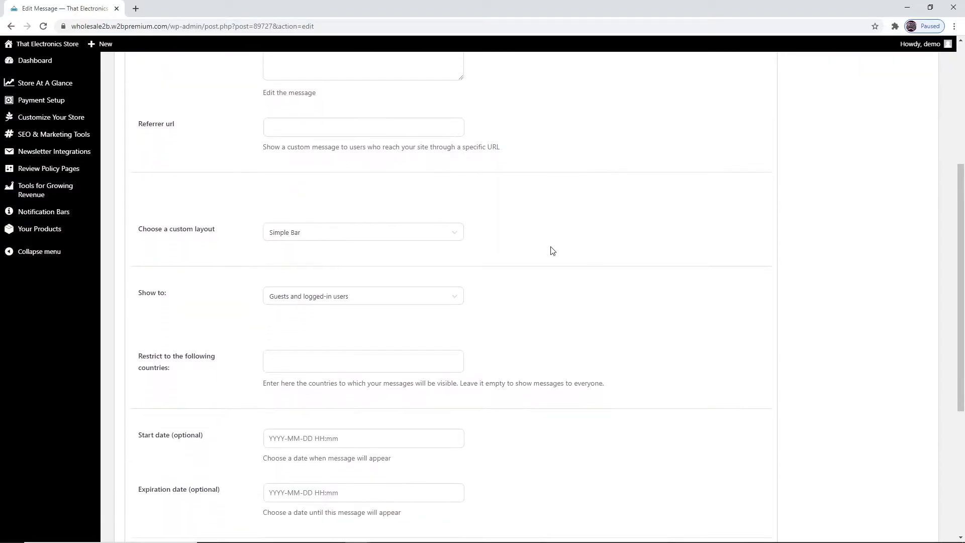
pyautogui.click(462, 237)
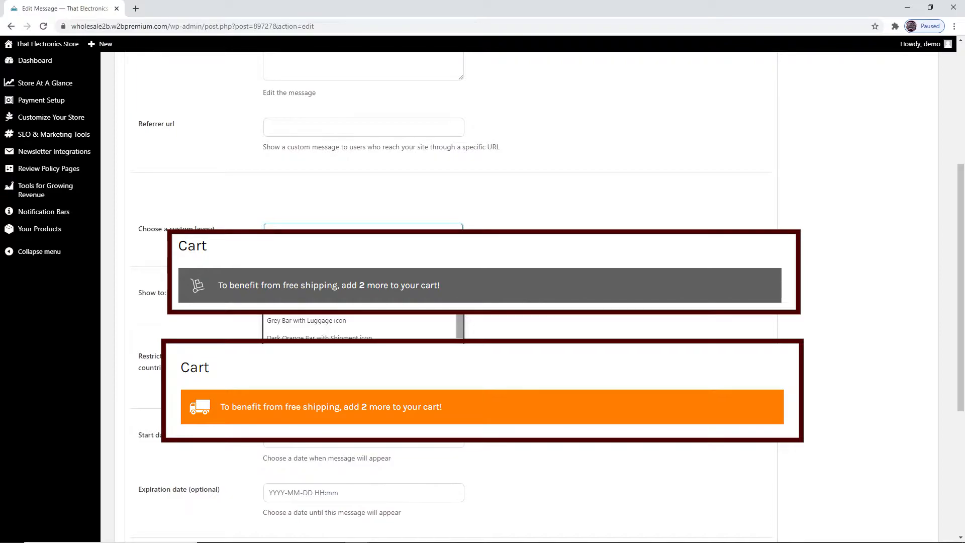
pyautogui.click(605, 254)
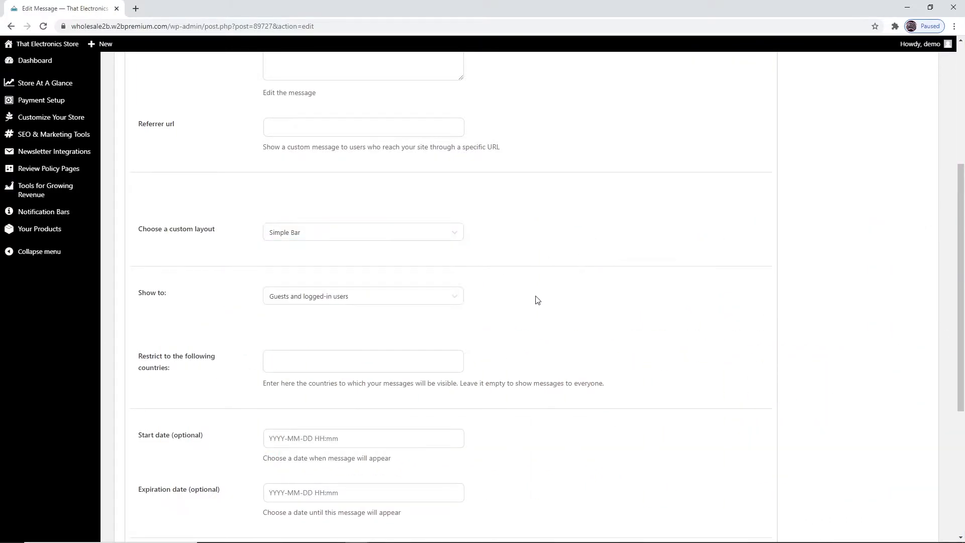
# Review the Show to audience options and the country restriction field.
pyautogui.click(451, 303)
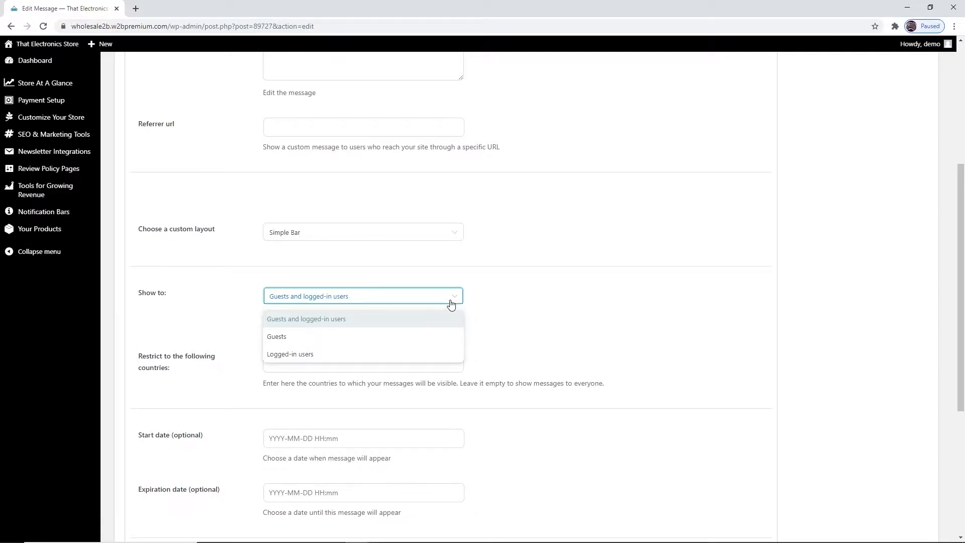
pyautogui.click(584, 294)
pyautogui.scroll(-2, 598, 287)
pyautogui.click(454, 261)
pyautogui.click(623, 244)
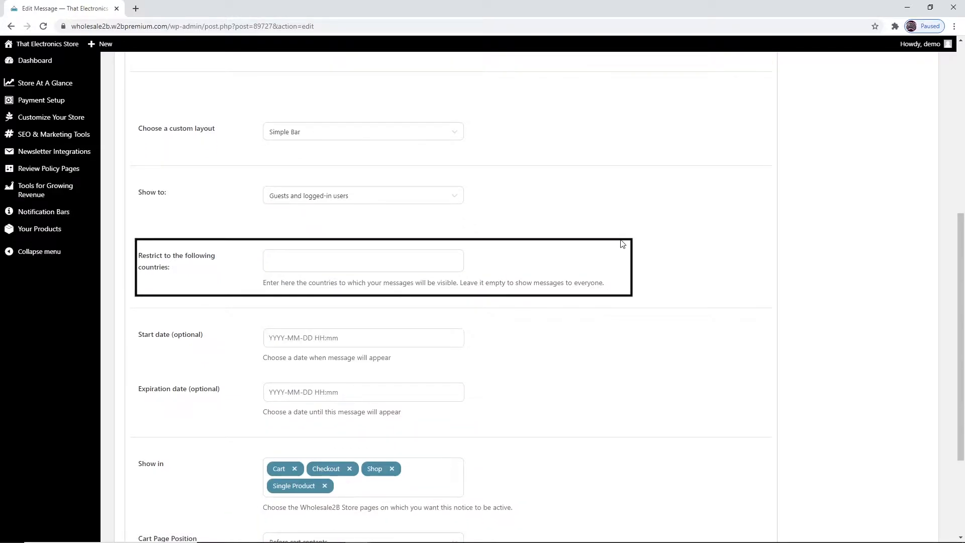
pyautogui.scroll(-3, 622, 244)
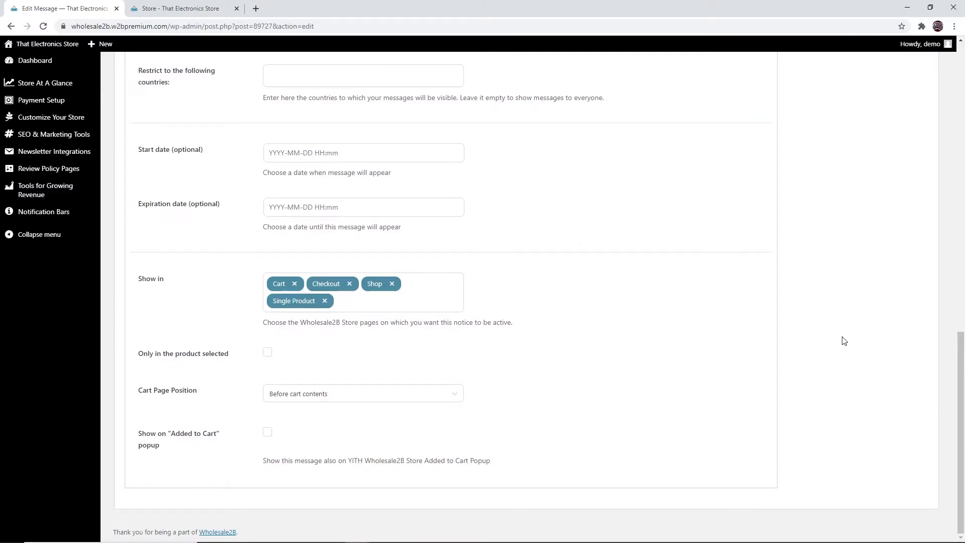
# Remove Shop from the pages the notification bar is shown in and update the message.
pyautogui.click(208, 5)
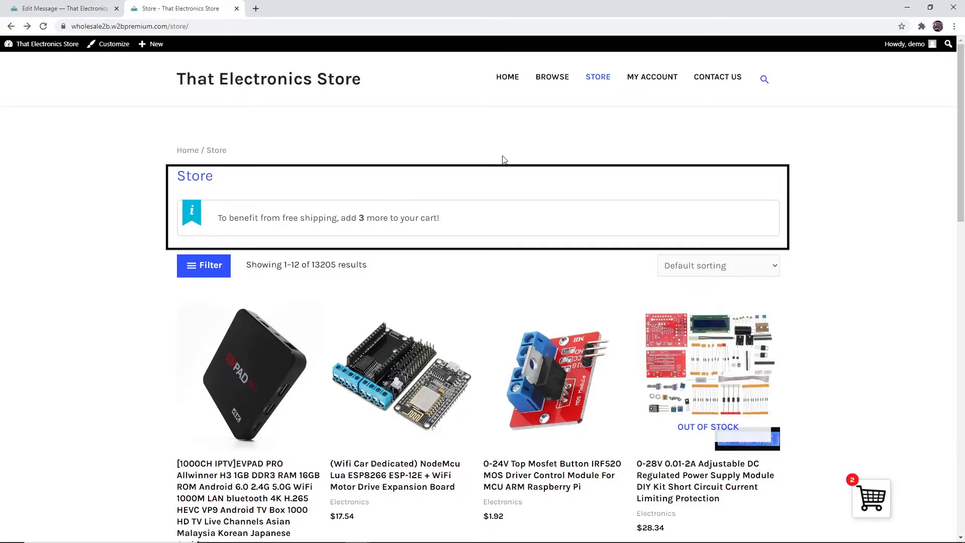
pyautogui.click(48, 9)
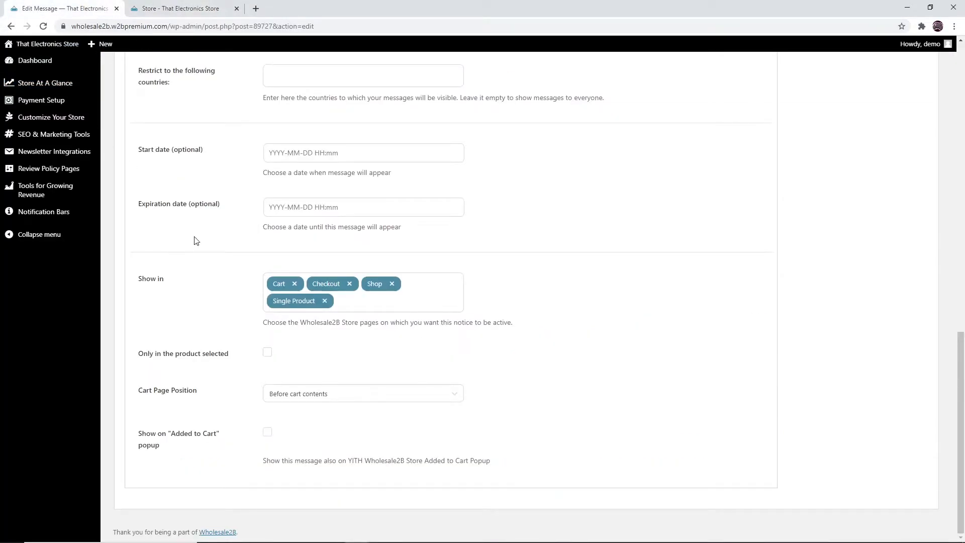
pyautogui.click(394, 285)
pyautogui.click(806, 198)
pyautogui.scroll(5, 824, 189)
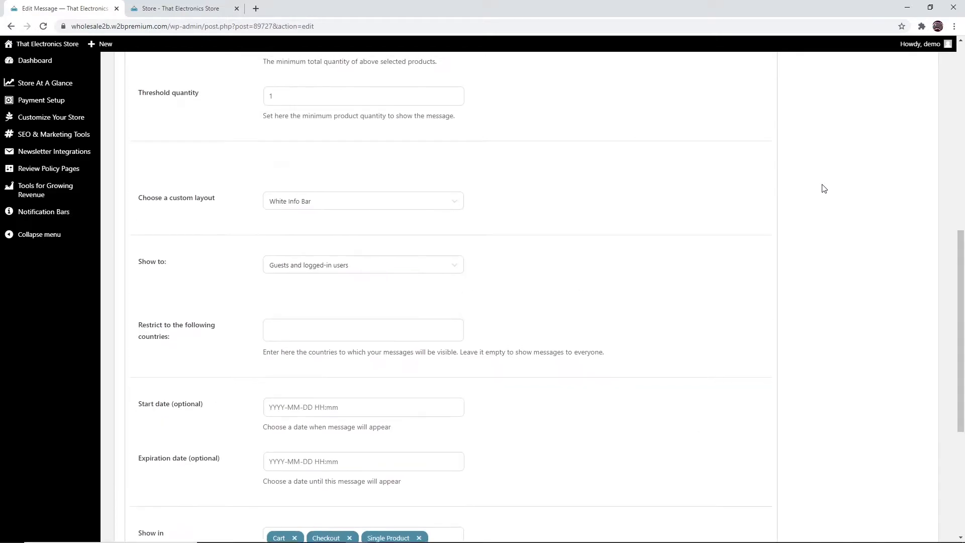
pyautogui.scroll(9, 824, 188)
pyautogui.click(898, 183)
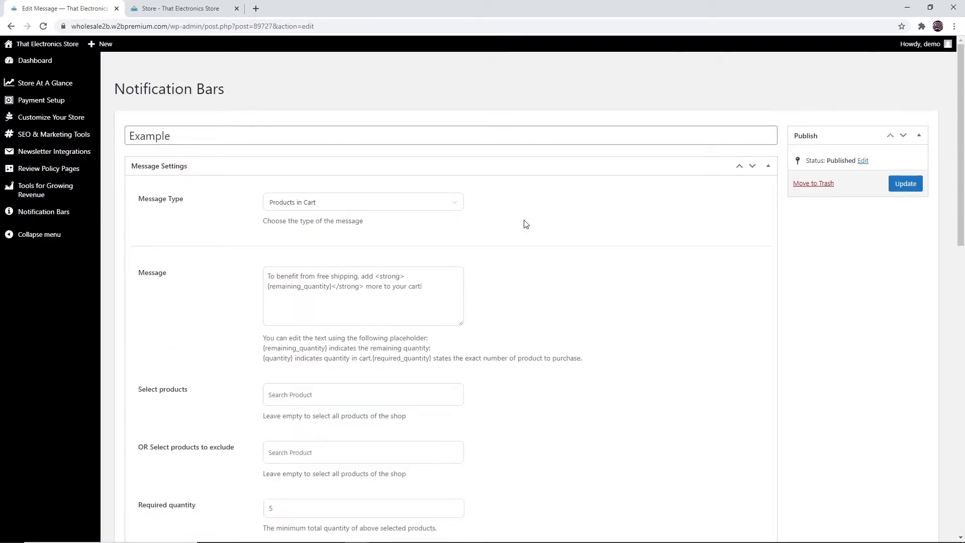
# Reload the storefront tab and check the cart and store pages for the notification bar.
pyautogui.click(183, 8)
pyautogui.click(43, 27)
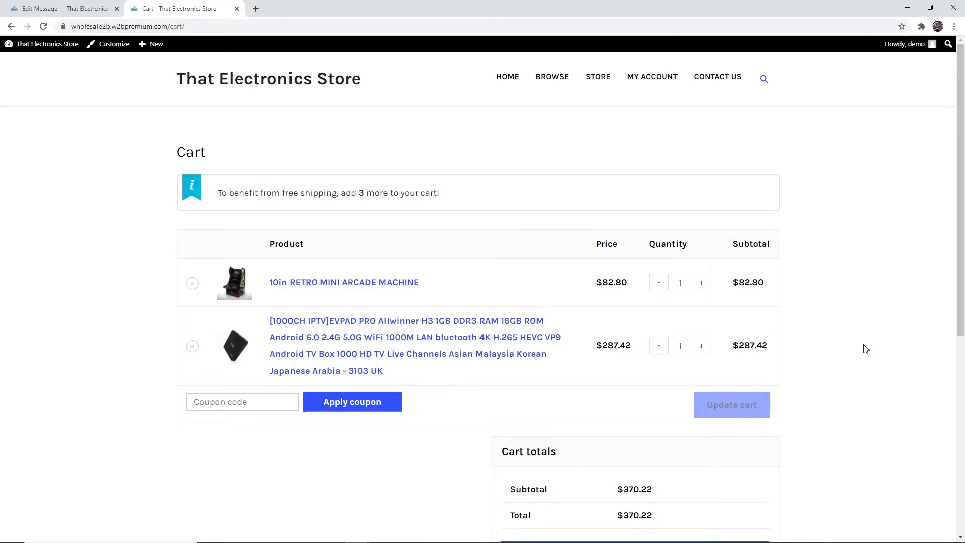
pyautogui.scroll(-2, 865, 348)
pyautogui.click(728, 454)
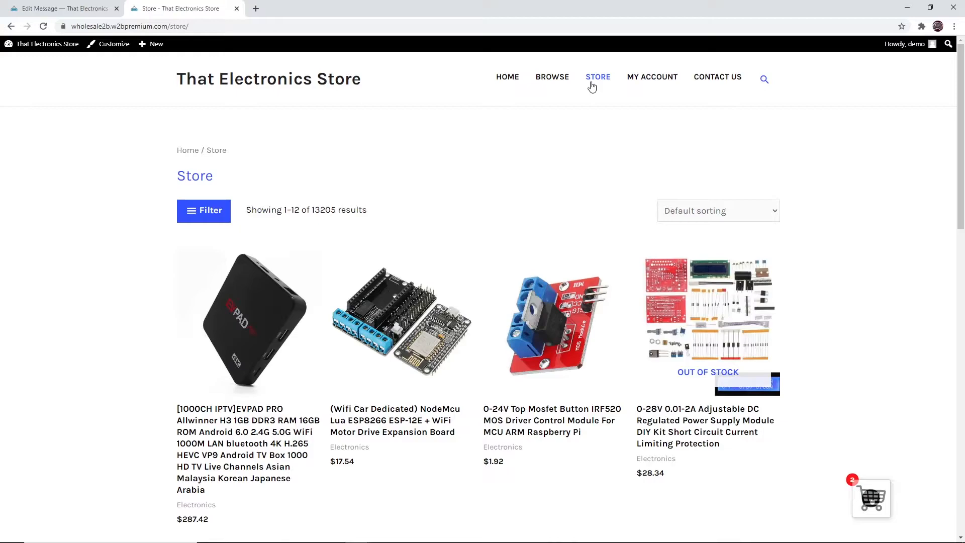
pyautogui.click(376, 312)
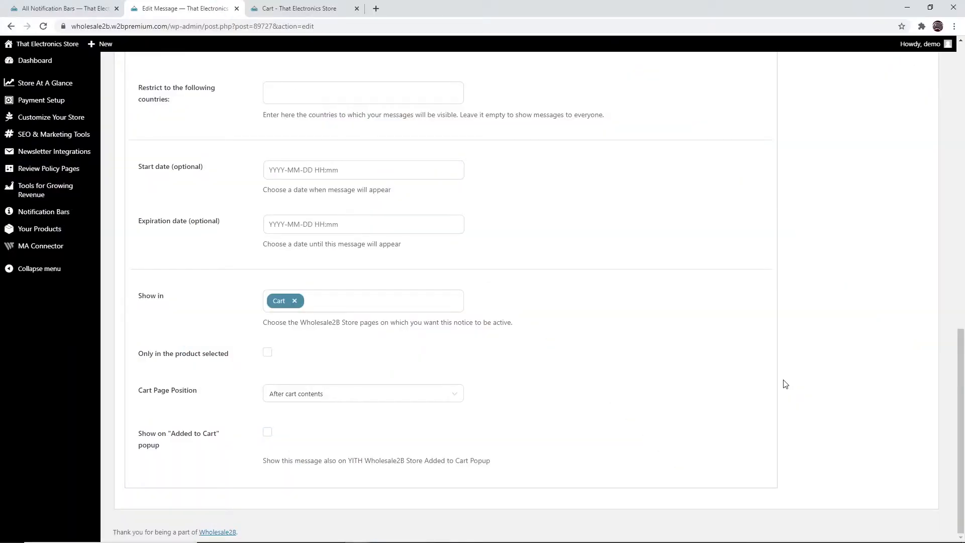
# Switch the cart page position to Before cart contents and back to After cart contents.
pyautogui.click(462, 395)
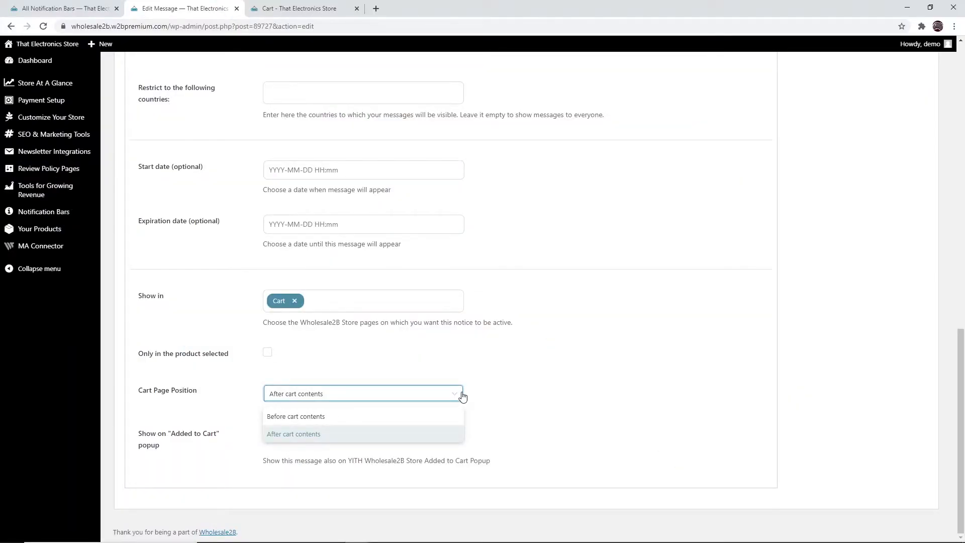
pyautogui.click(447, 418)
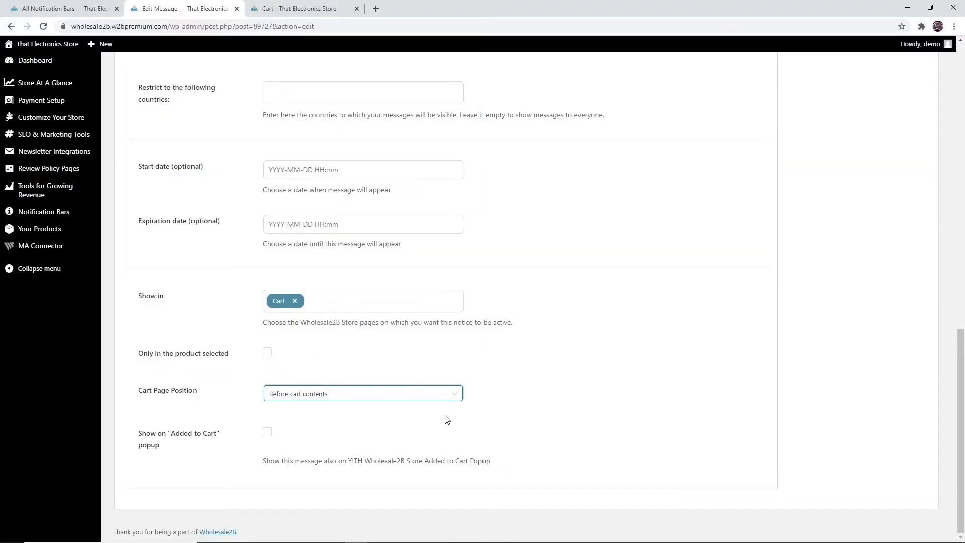
pyautogui.click(463, 396)
pyautogui.click(446, 435)
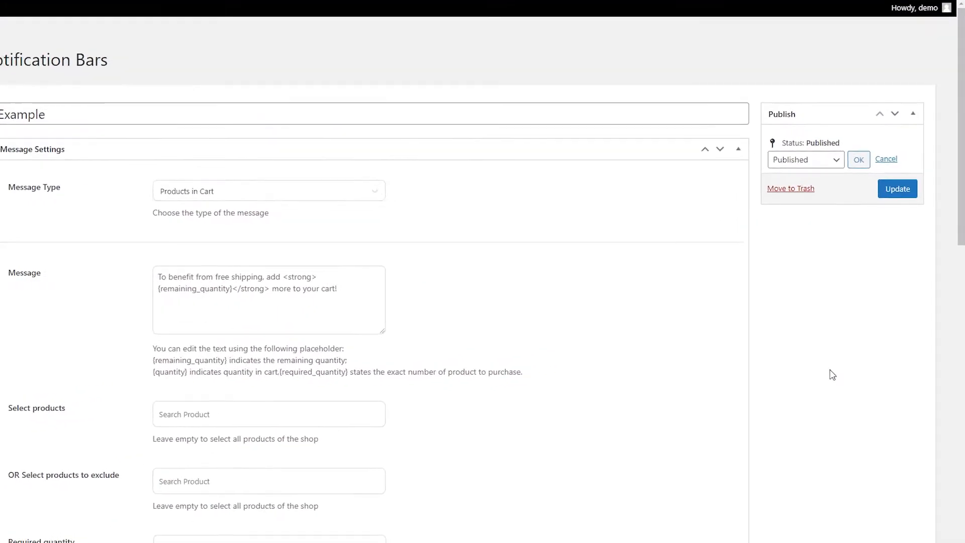
# Open the message's publish status list to view the status options.
pyautogui.click(832, 161)
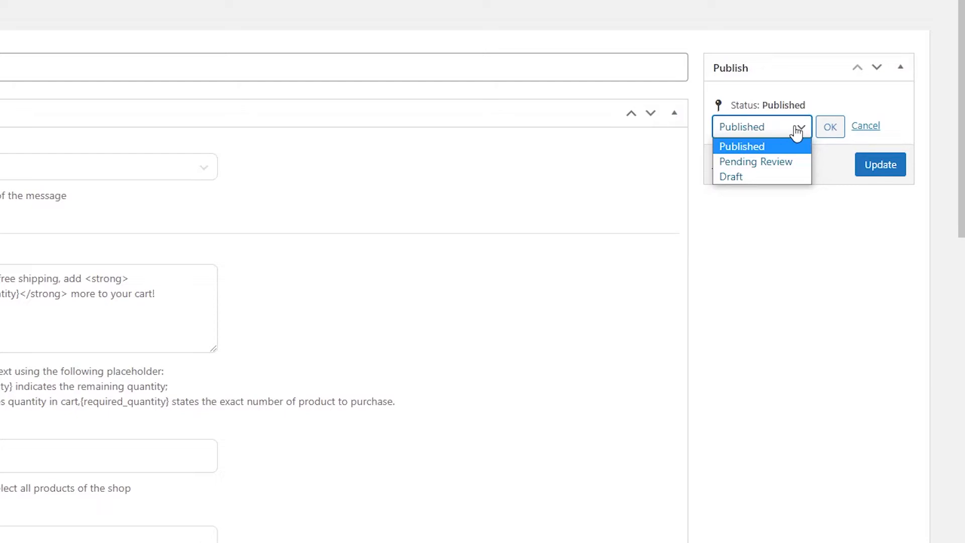
pyautogui.click(846, 191)
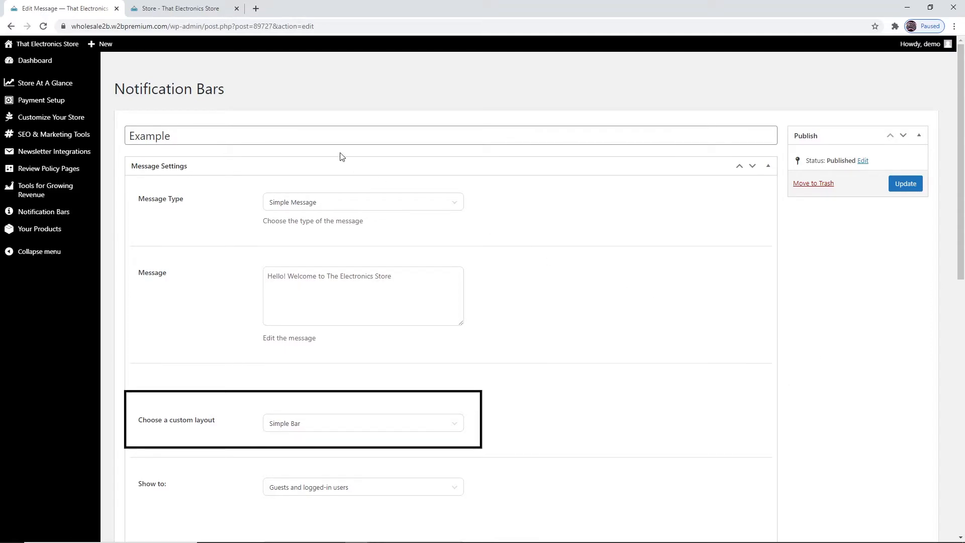
pyautogui.click(221, 8)
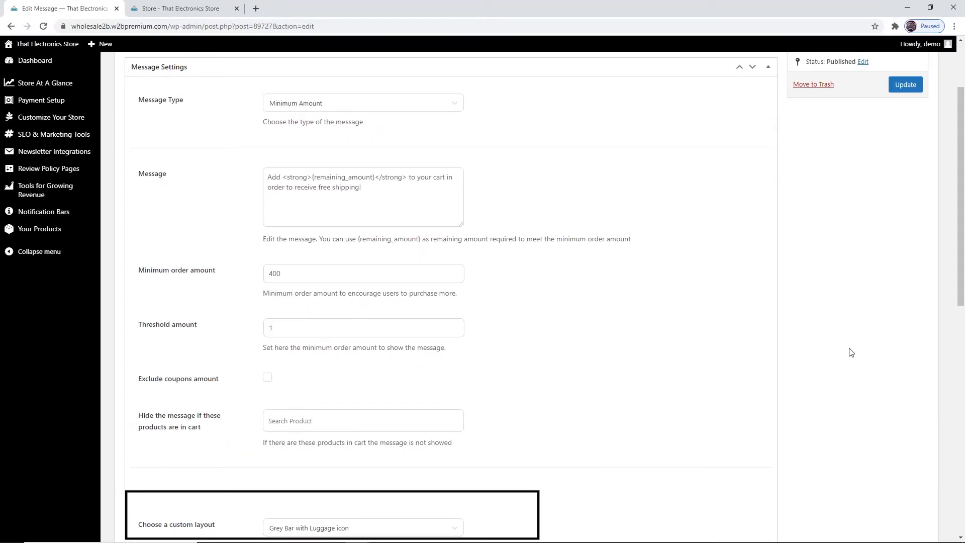
# Open the date filter on the Notification Bars overview list.
pyautogui.scroll(-10, 851, 352)
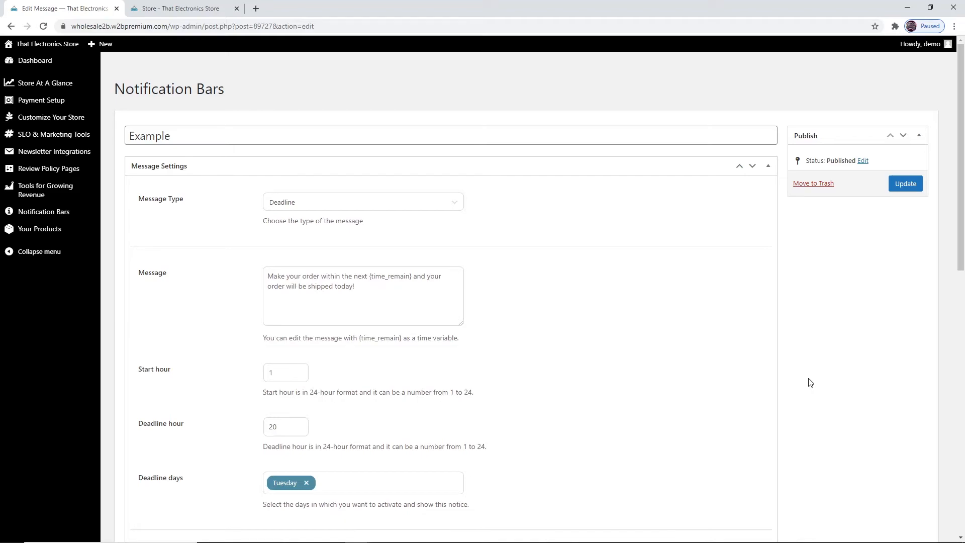
pyautogui.scroll(-10, 810, 383)
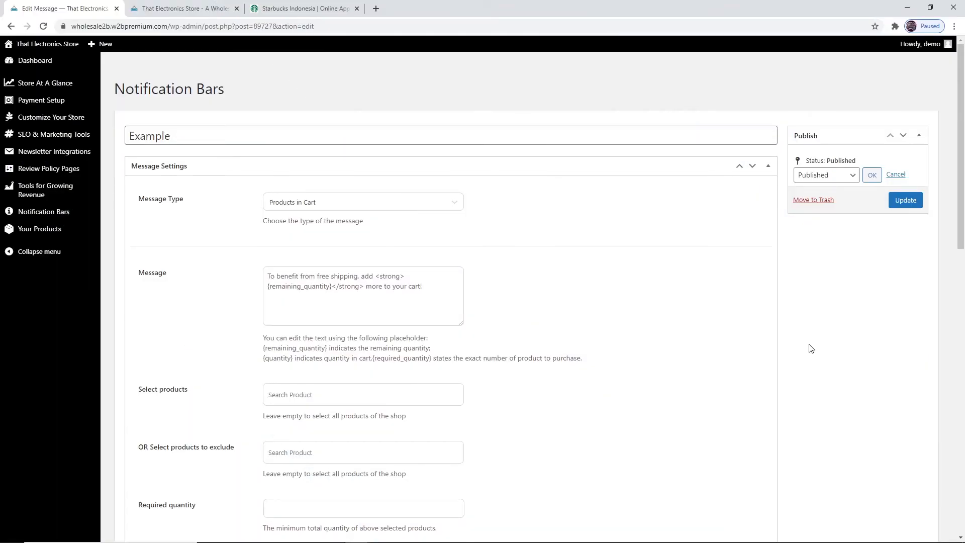
pyautogui.moveTo(90, 212)
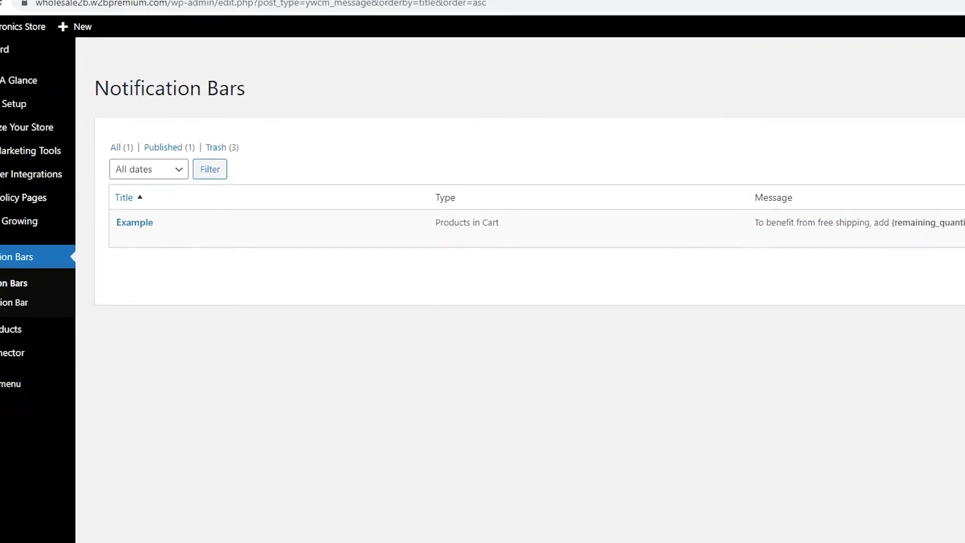
pyautogui.click(178, 180)
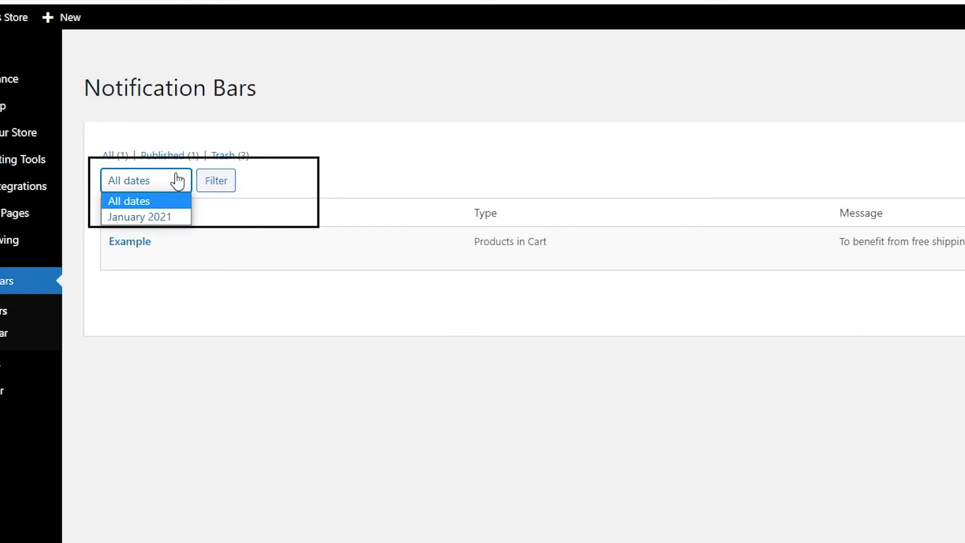
pyautogui.click(352, 187)
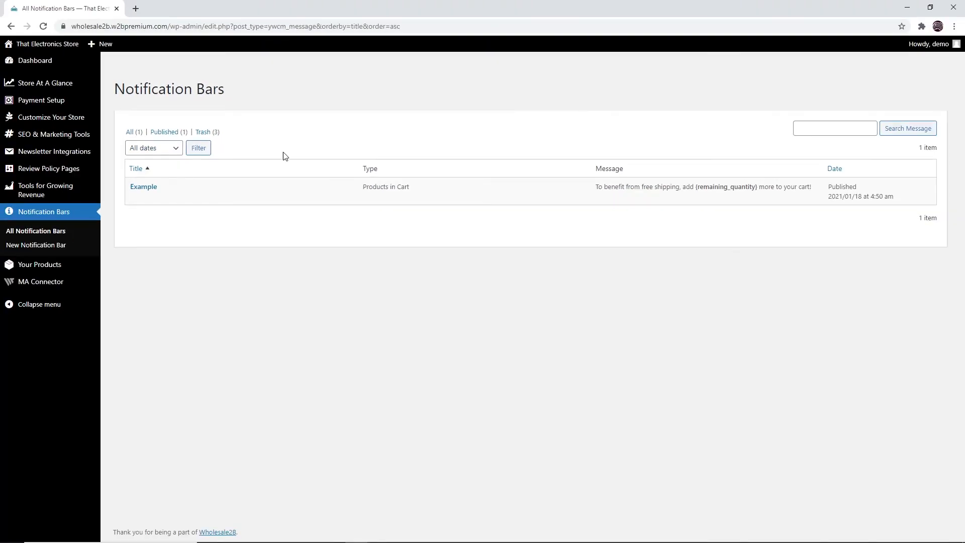